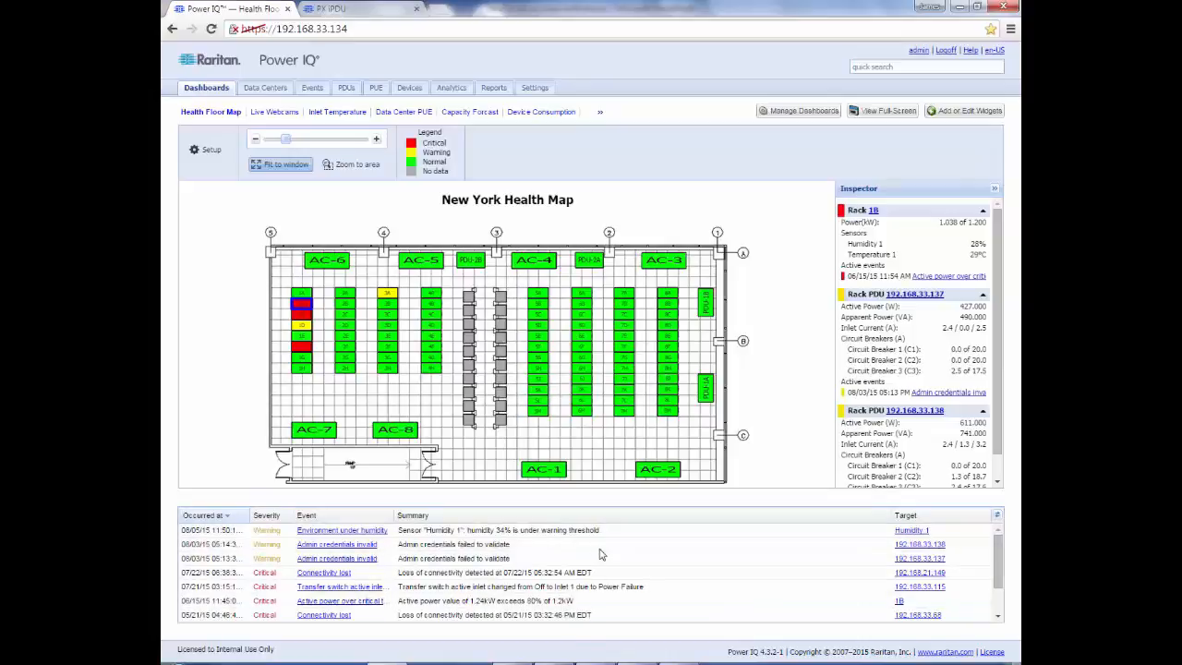
Step: Leave the New York health map and go to the Events listing
left_click(314, 90)
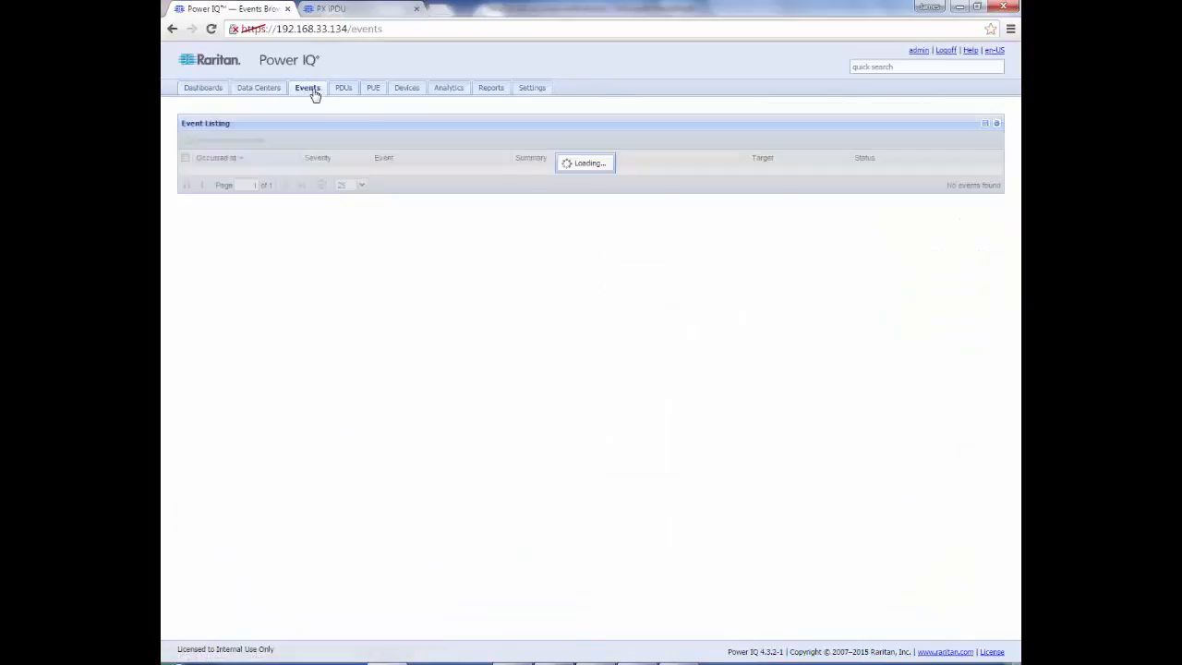
Step: Filter the events grid's Severity column to show only Critical events
left_click(507, 159)
mouse_move(533, 218)
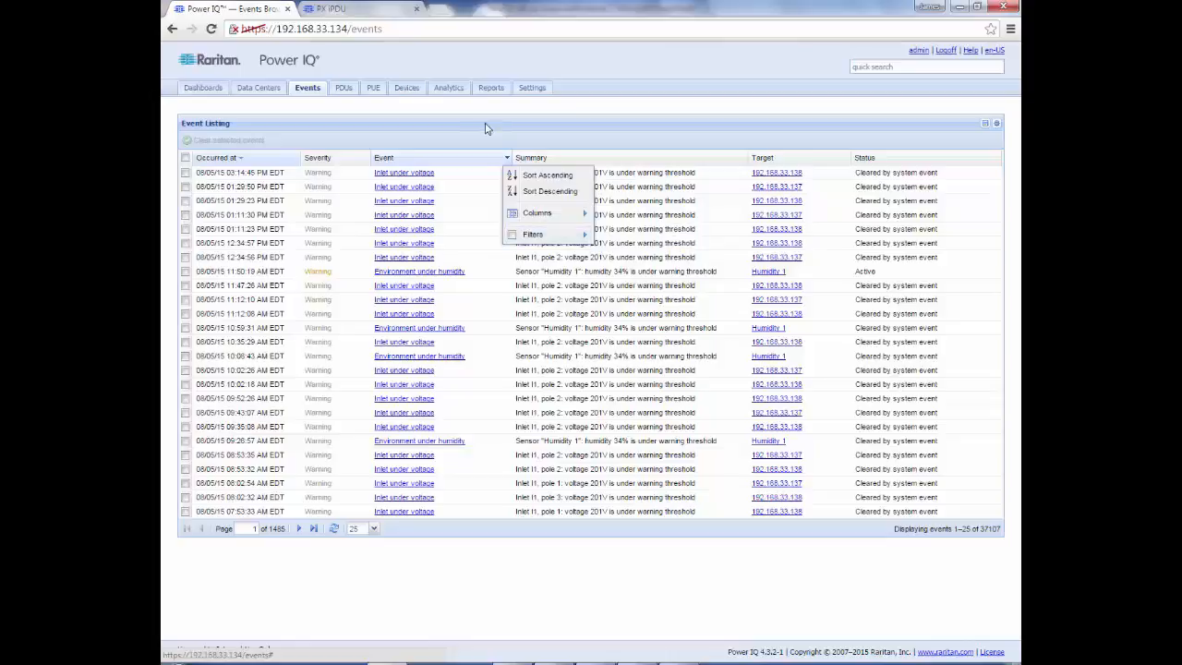
left_click(366, 158)
mouse_move(399, 236)
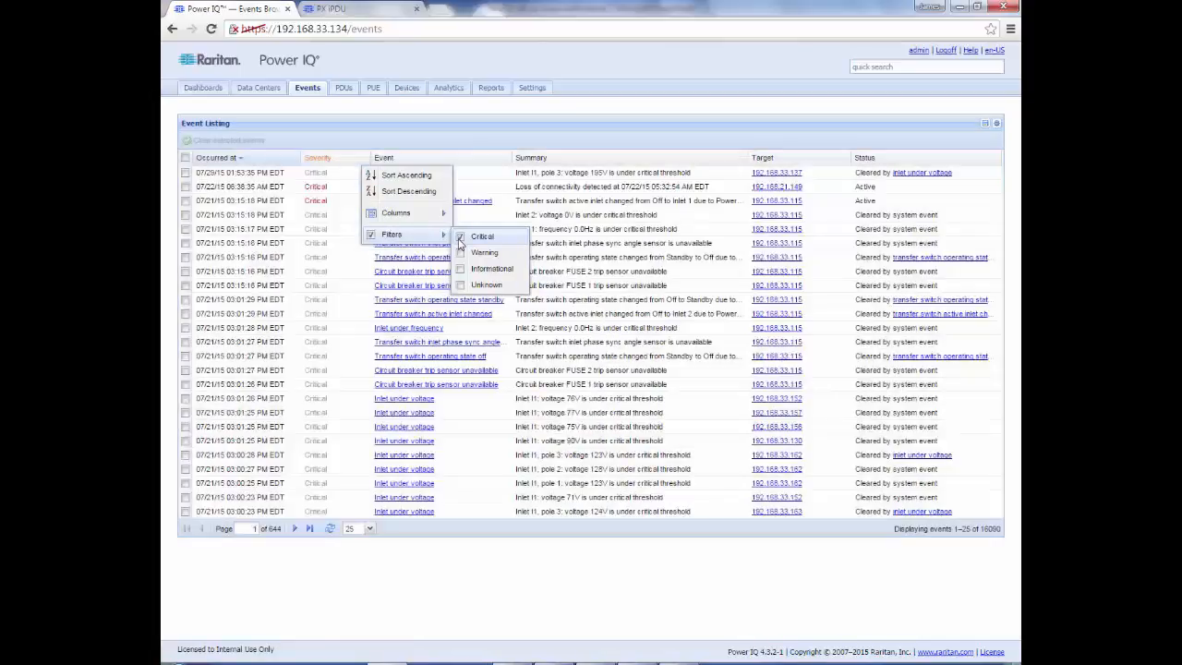
left_click(488, 136)
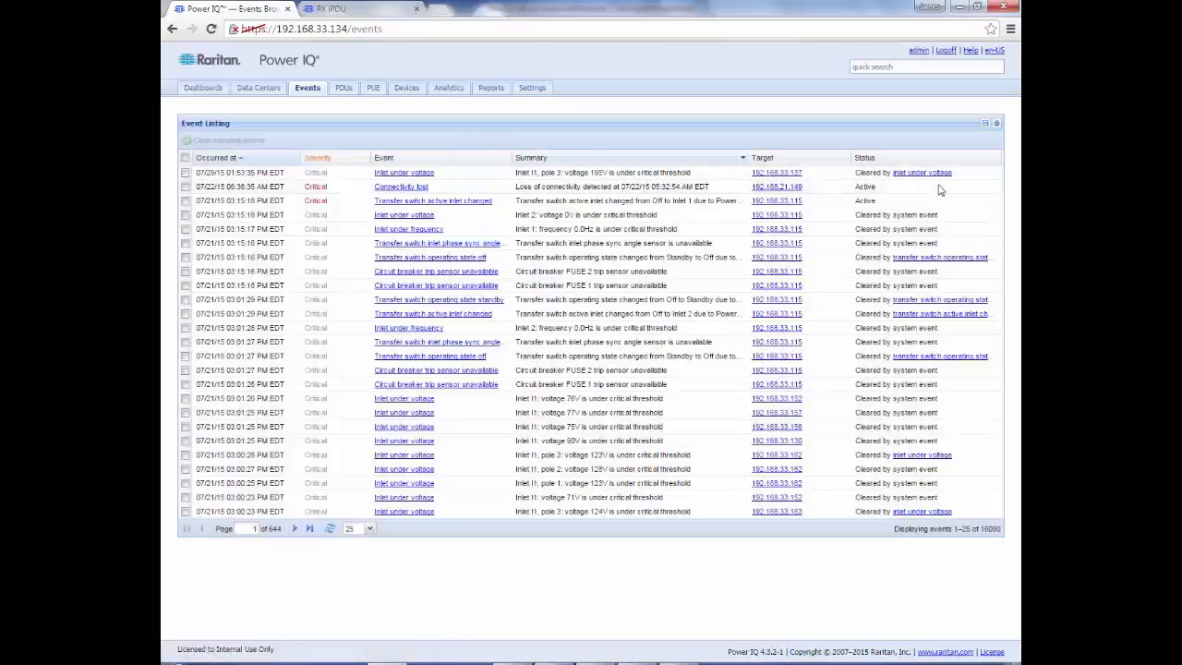
Step: Filter Status to Active and save this as the current grid configuration
left_click(997, 158)
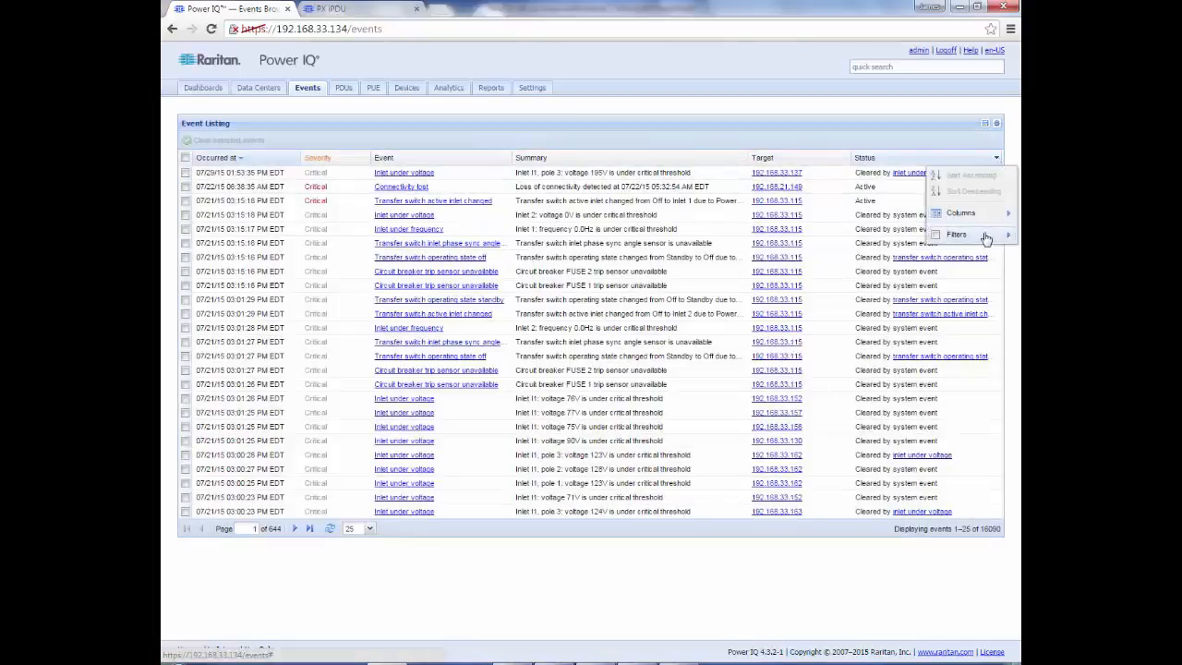
mouse_move(986, 238)
left_click(817, 238)
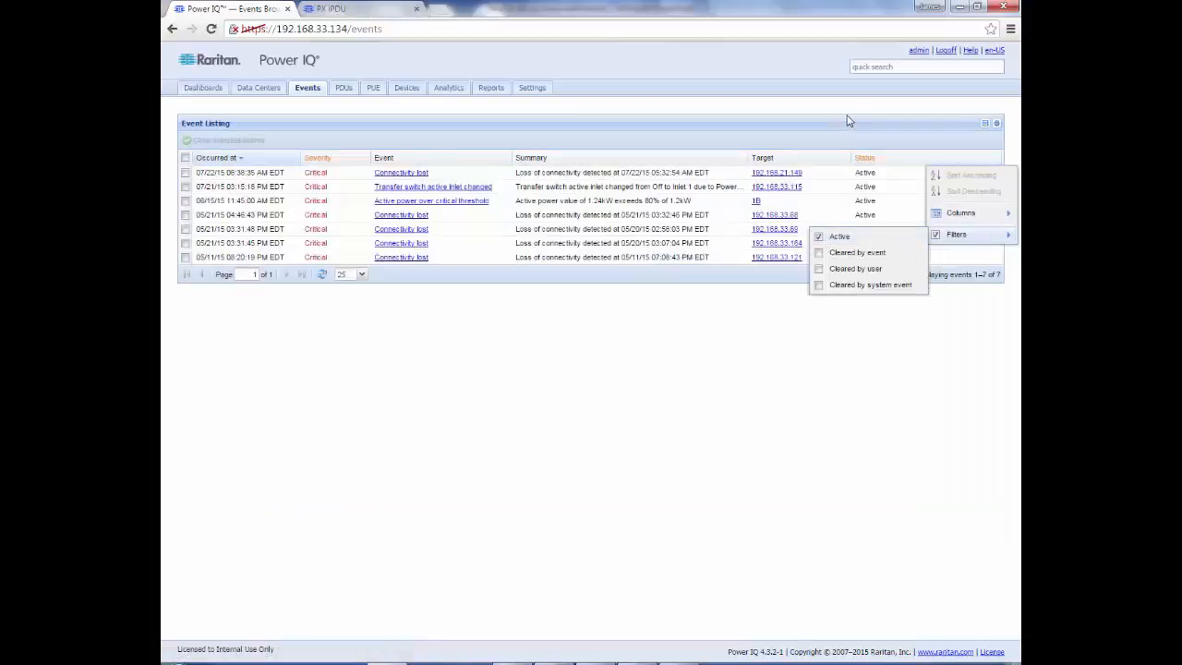
left_click(848, 120)
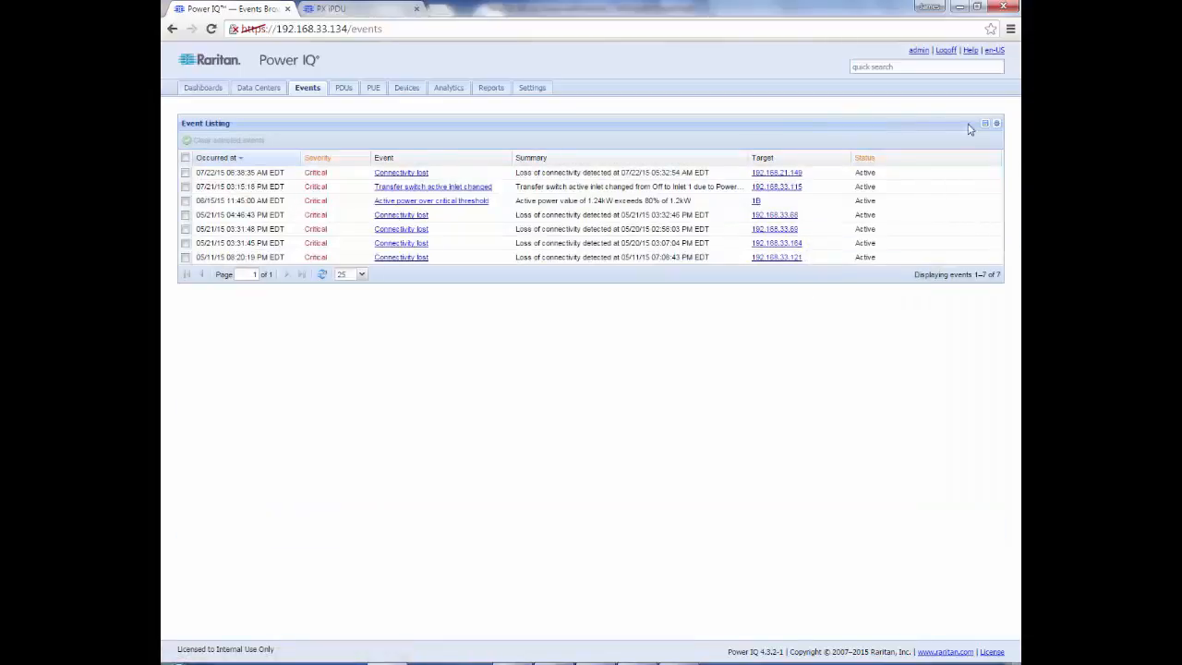
left_click(996, 124)
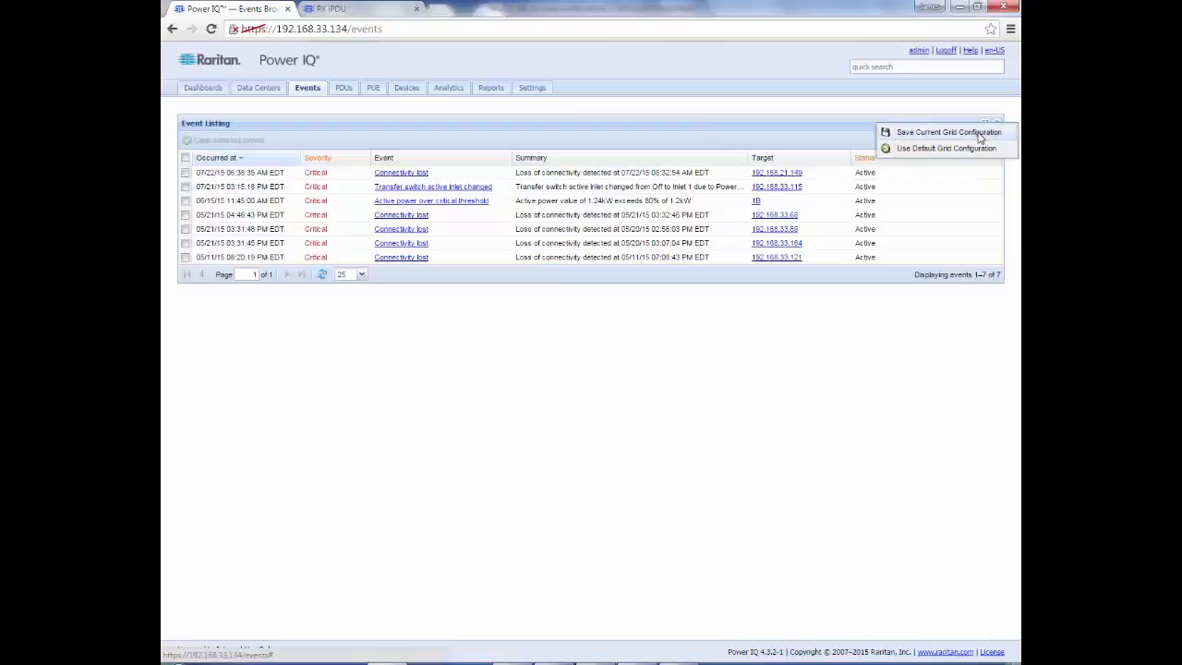
left_click(981, 134)
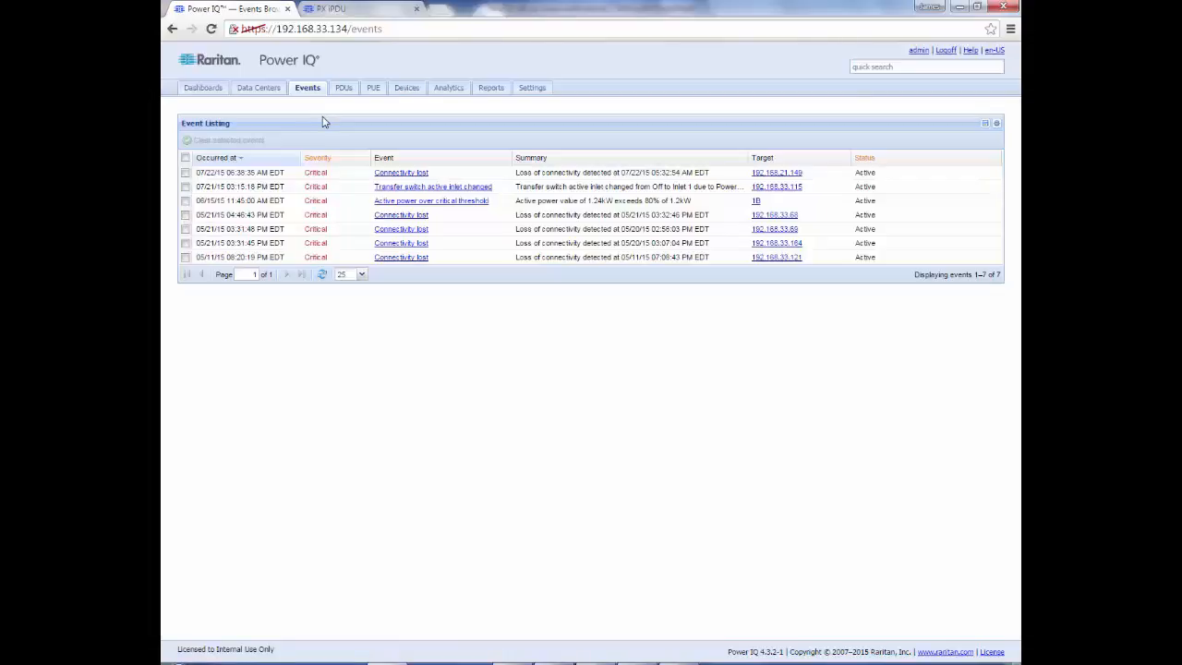
Step: On the PX iPDU, enable SNMPv2c traps to 192.168.33.134 and 192.168.33.74, port 162, community public
left_click(353, 14)
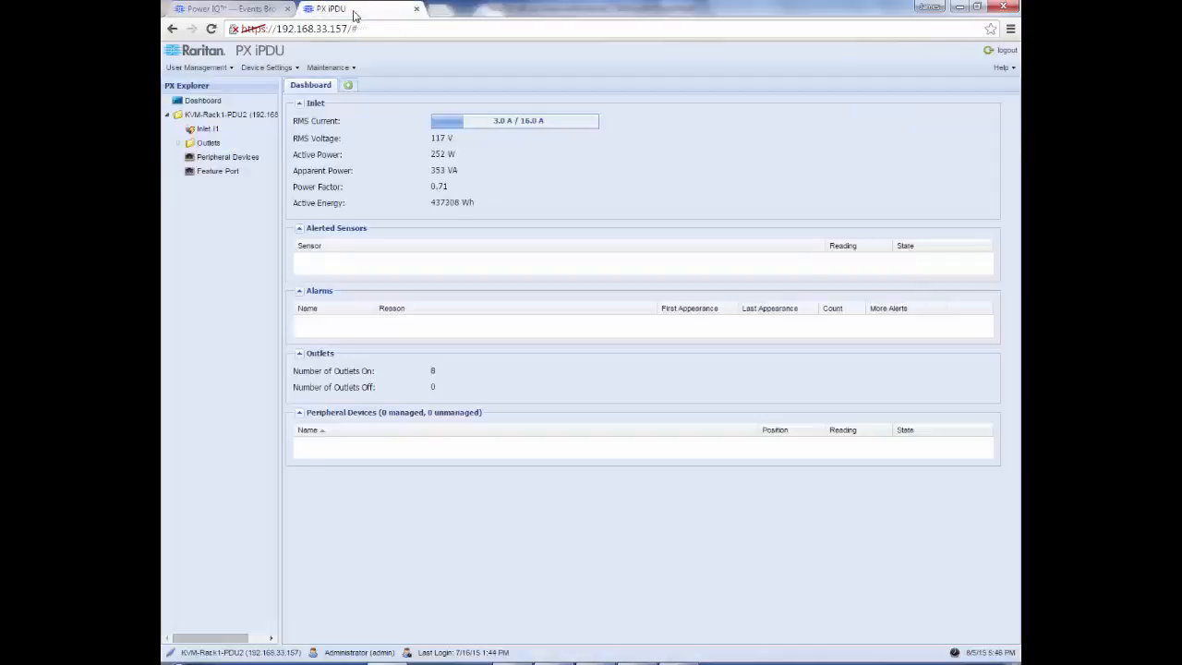
left_click(296, 69)
mouse_move(299, 102)
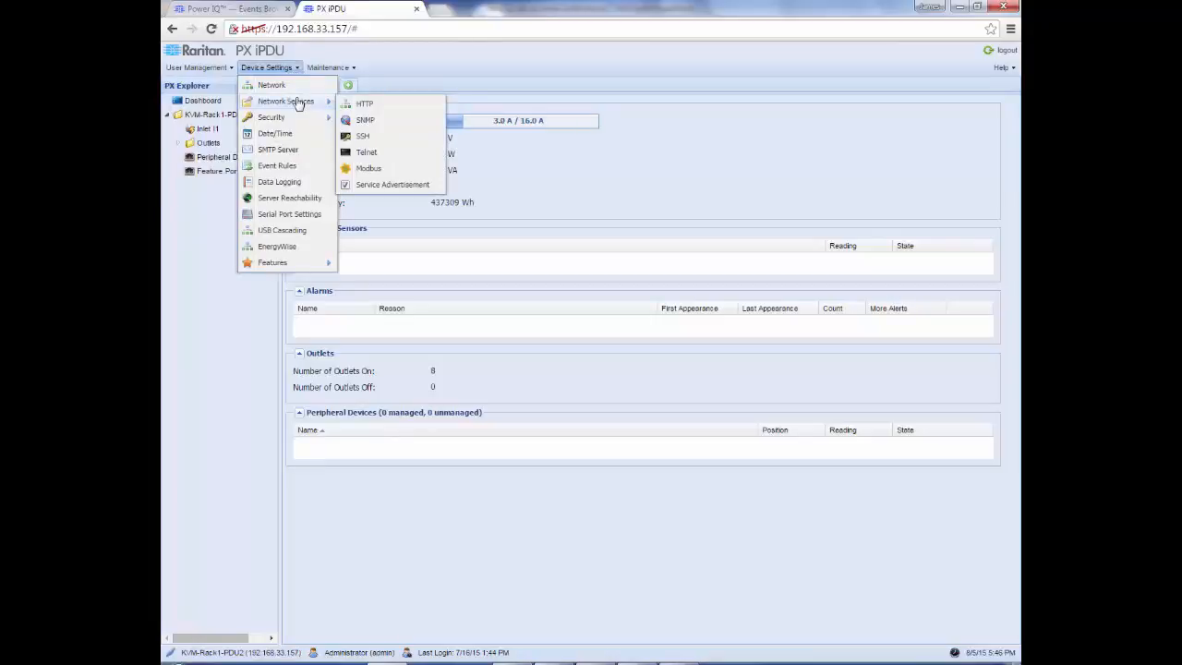
left_click(361, 122)
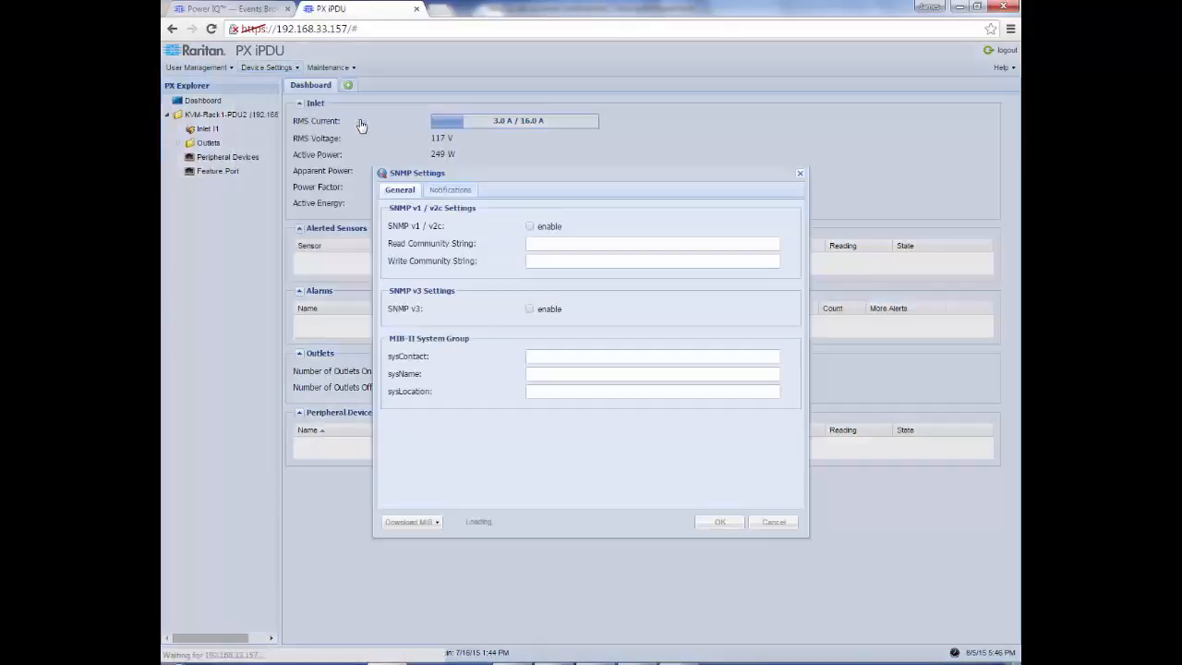
left_click(443, 192)
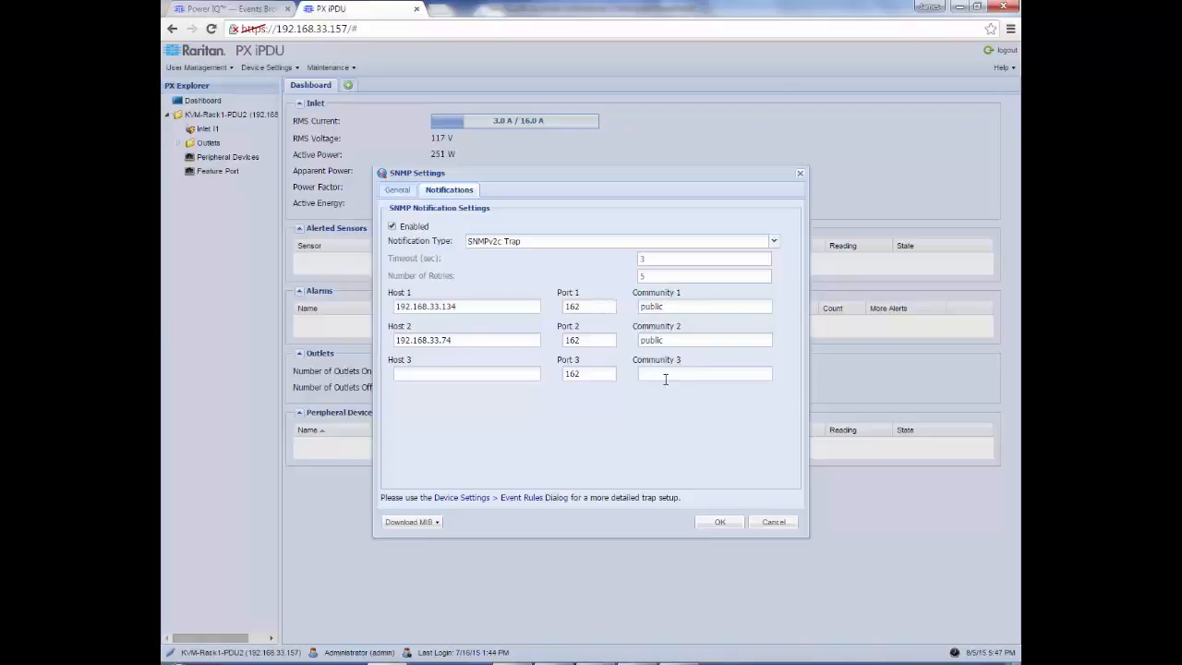
left_click(723, 521)
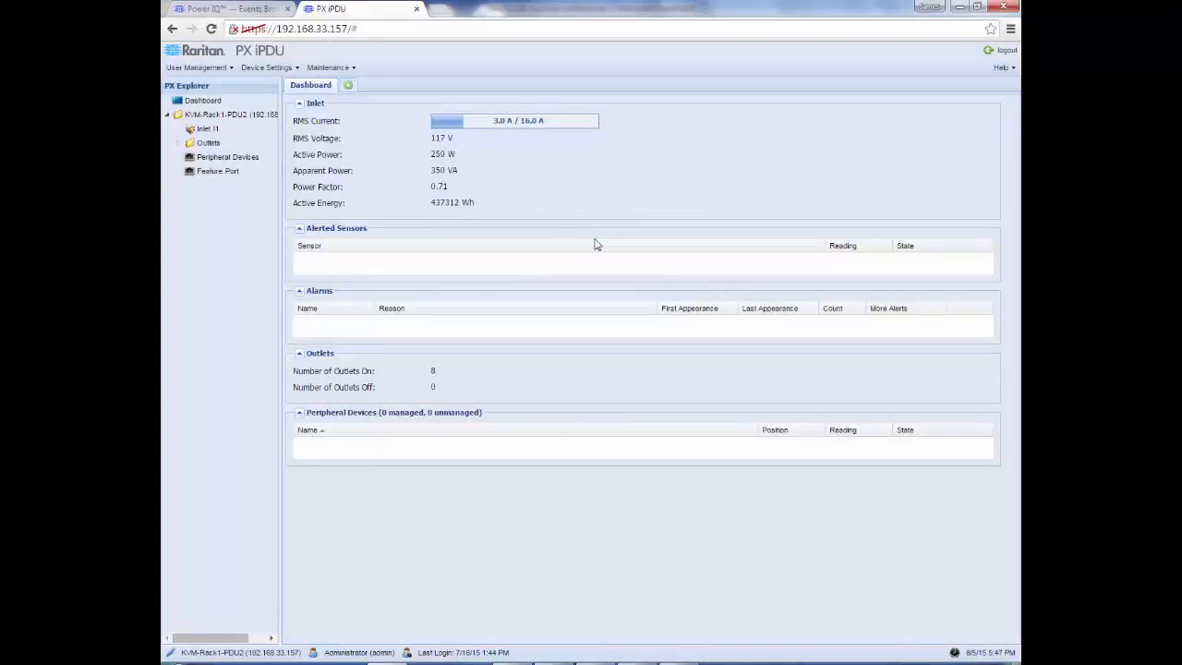
Step: Enable and save e-mail delivery of event notifications, then go to Manage event notifications
left_click(236, 9)
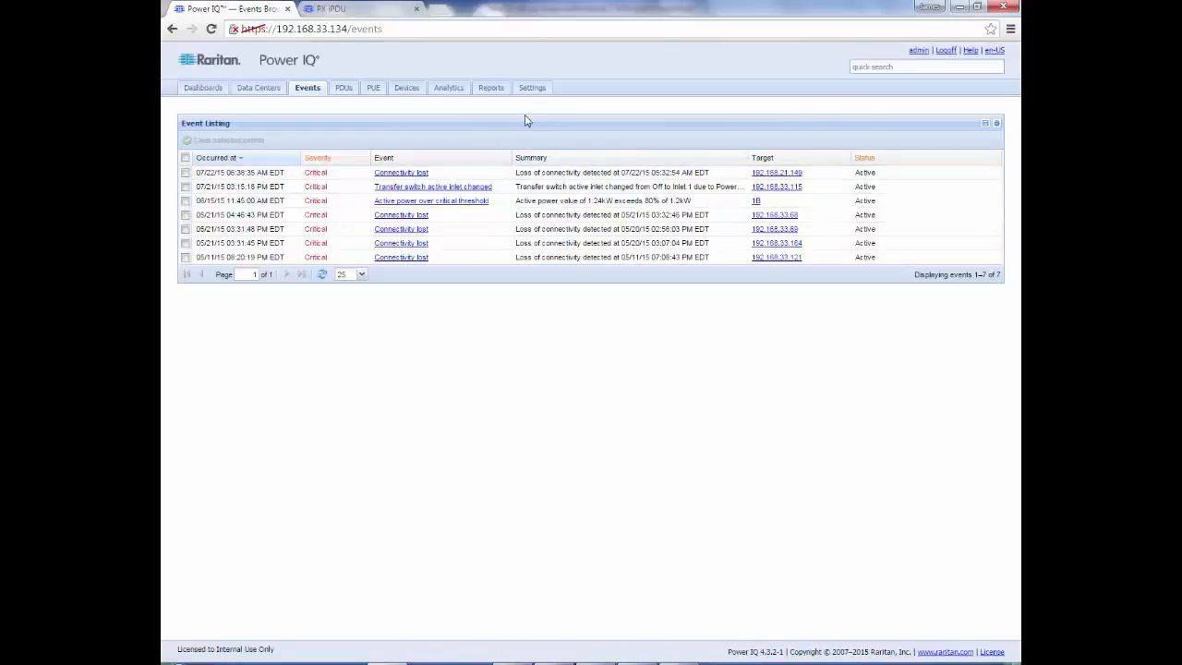
left_click(533, 93)
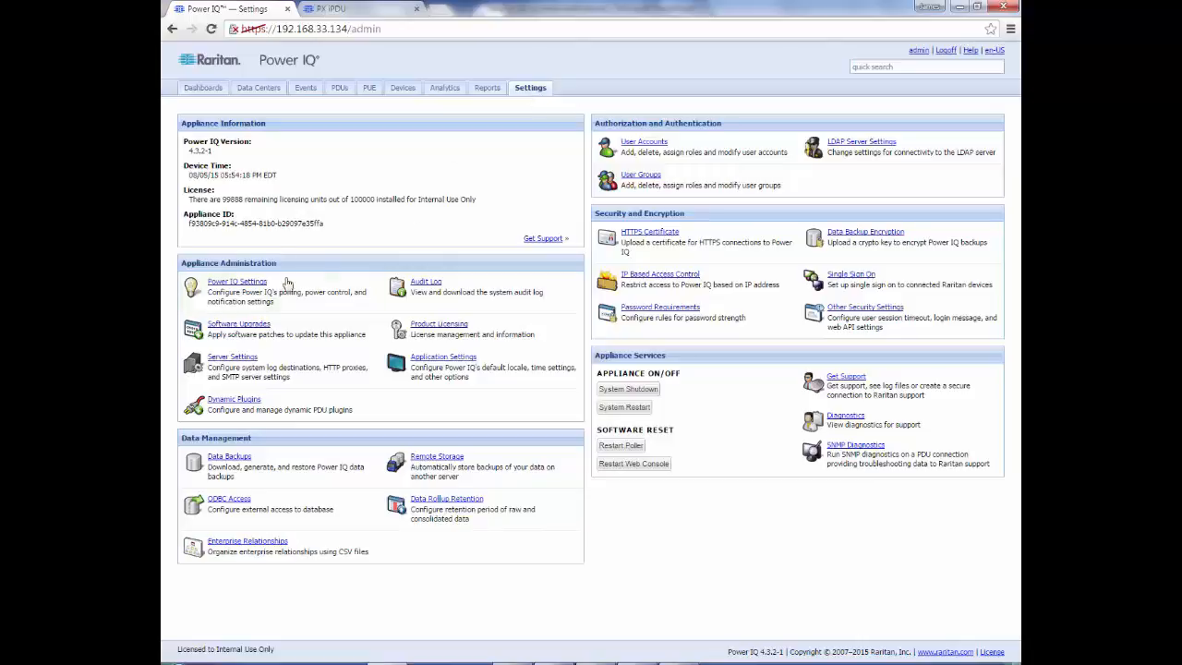
left_click(247, 294)
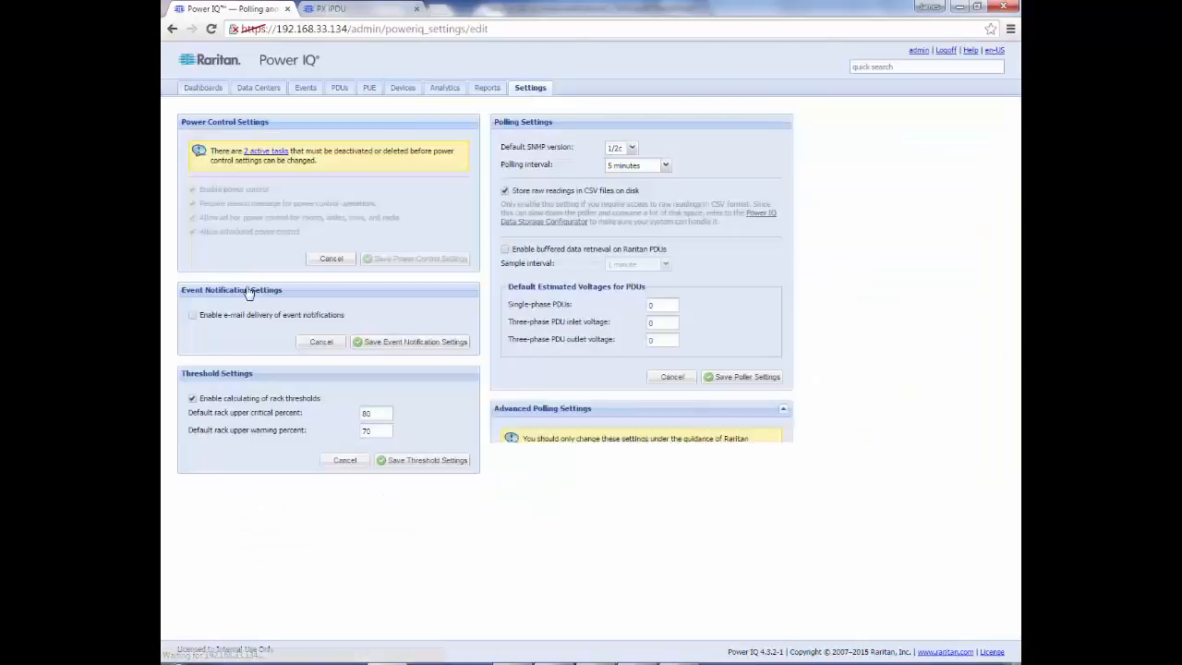
left_click(193, 317)
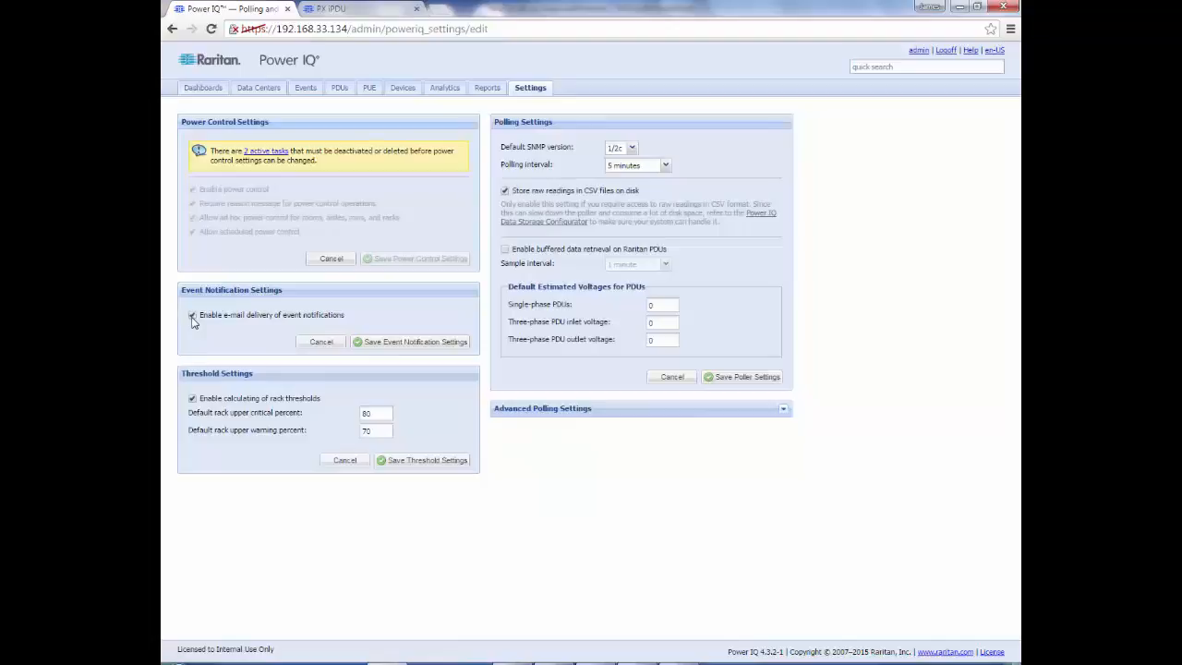
left_click(390, 343)
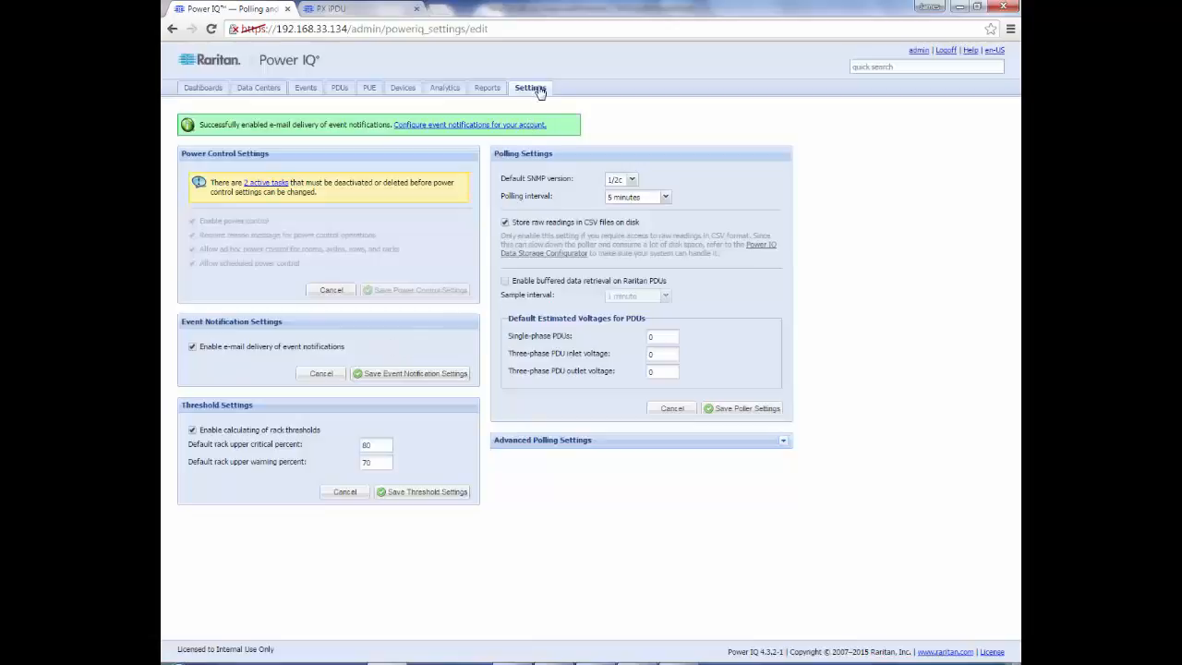
left_click(507, 129)
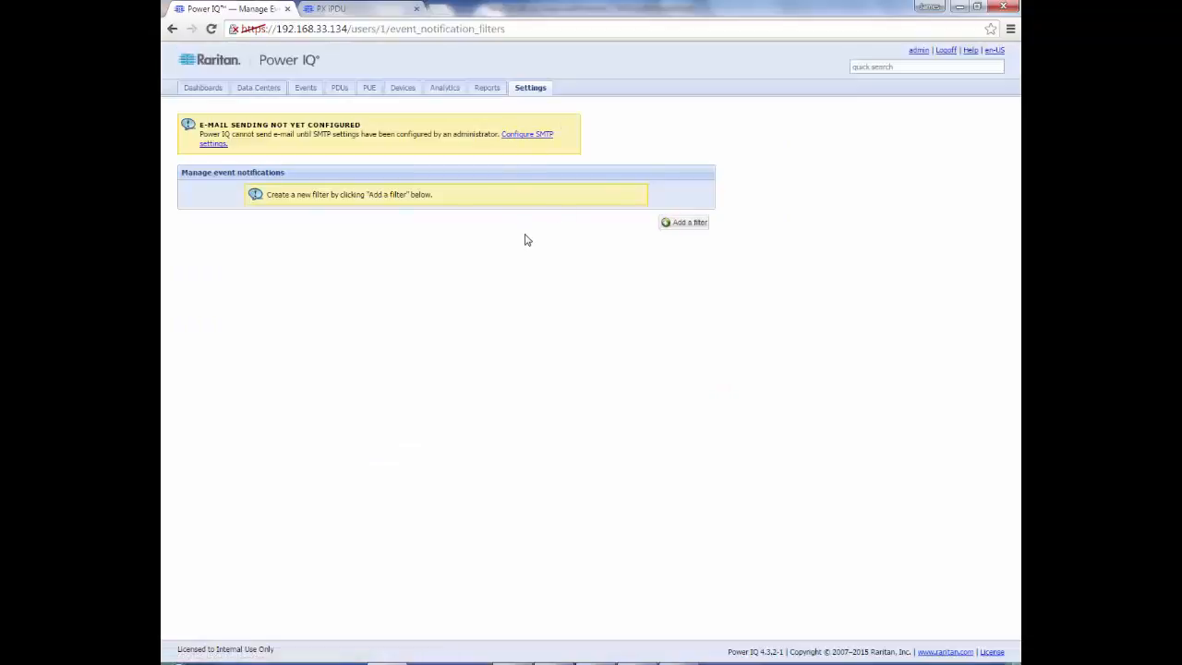
Step: Add an enabled notification filter for Critical events only, with Warning unticked
left_click(682, 222)
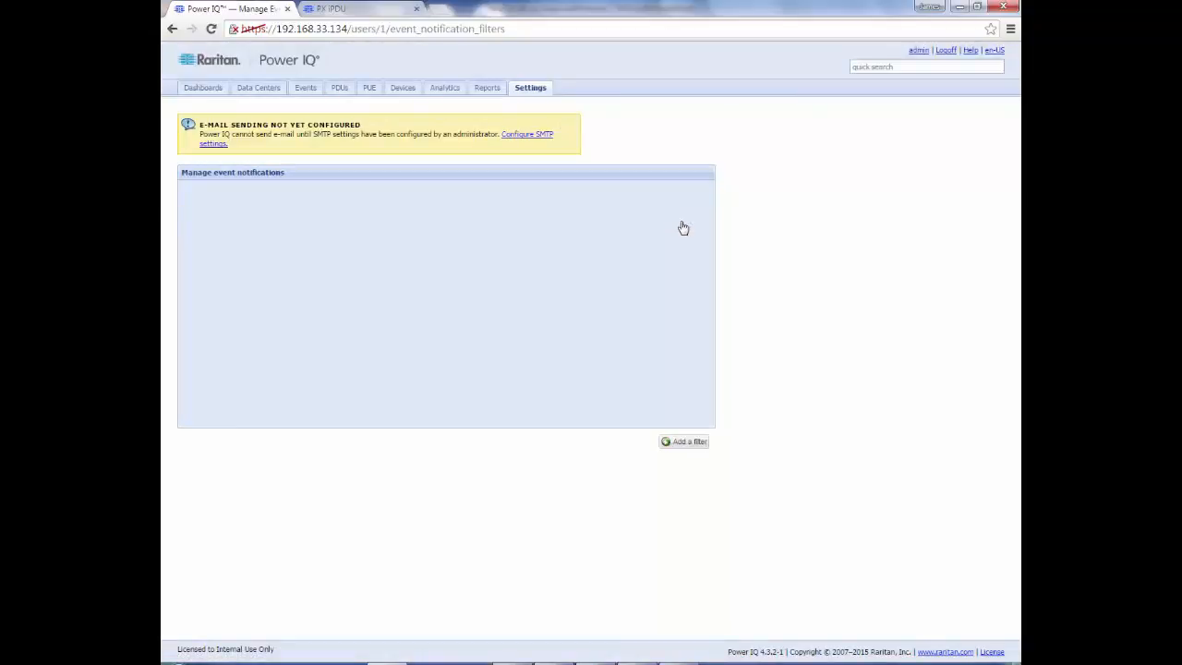
left_click(189, 194)
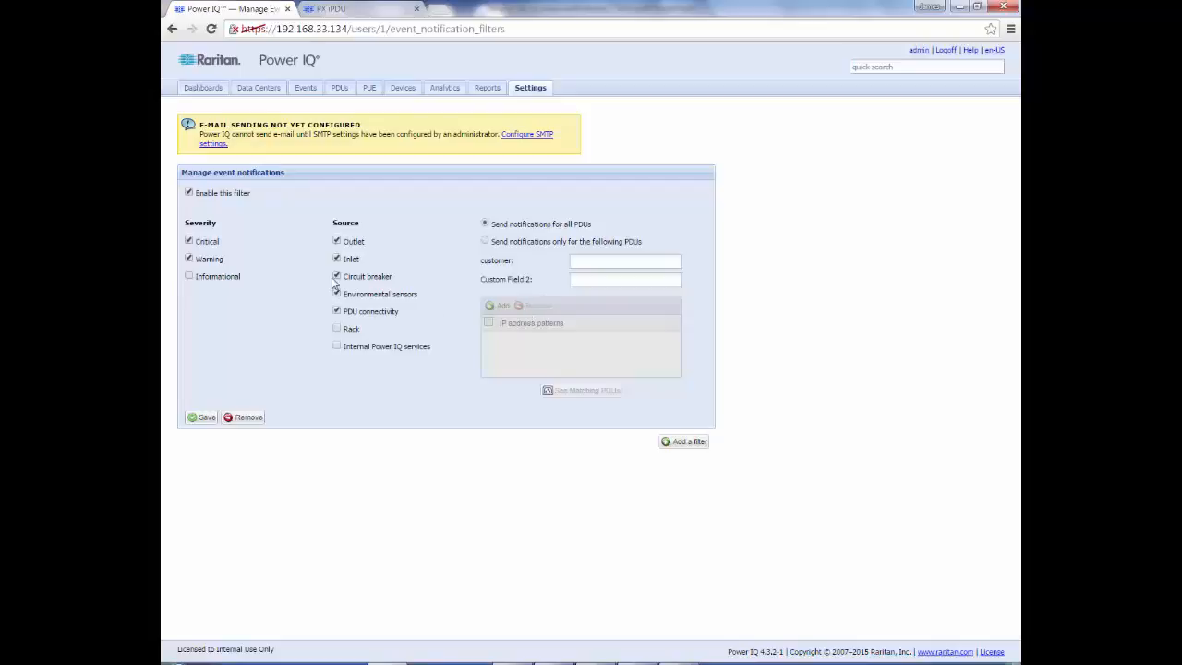
left_click(188, 259)
Step: Add a second enabled filter for Warning events only, limited to chosen PDUs, including Rack events
left_click(675, 445)
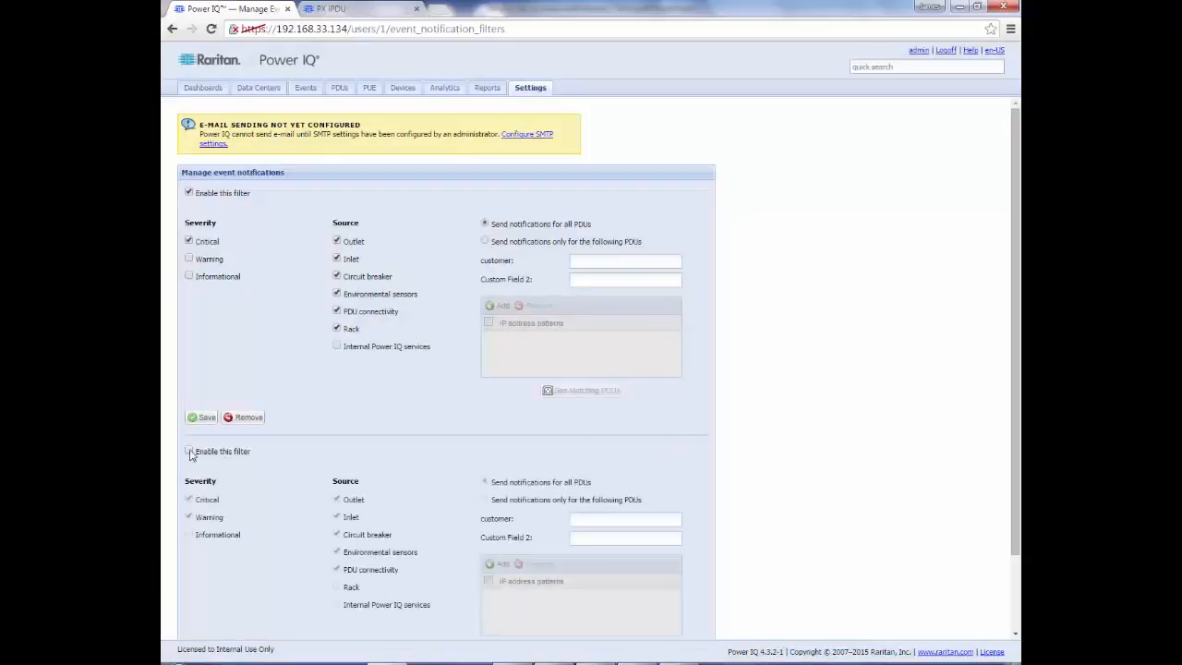
left_click(189, 451)
left_click(190, 501)
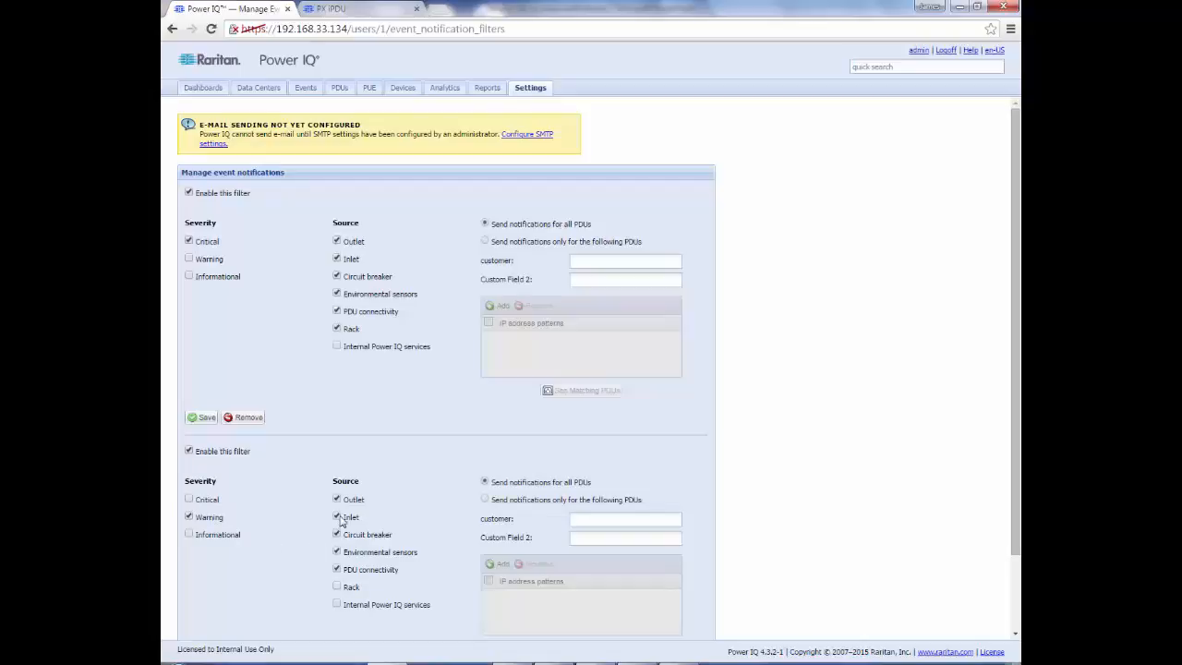
left_click(485, 500)
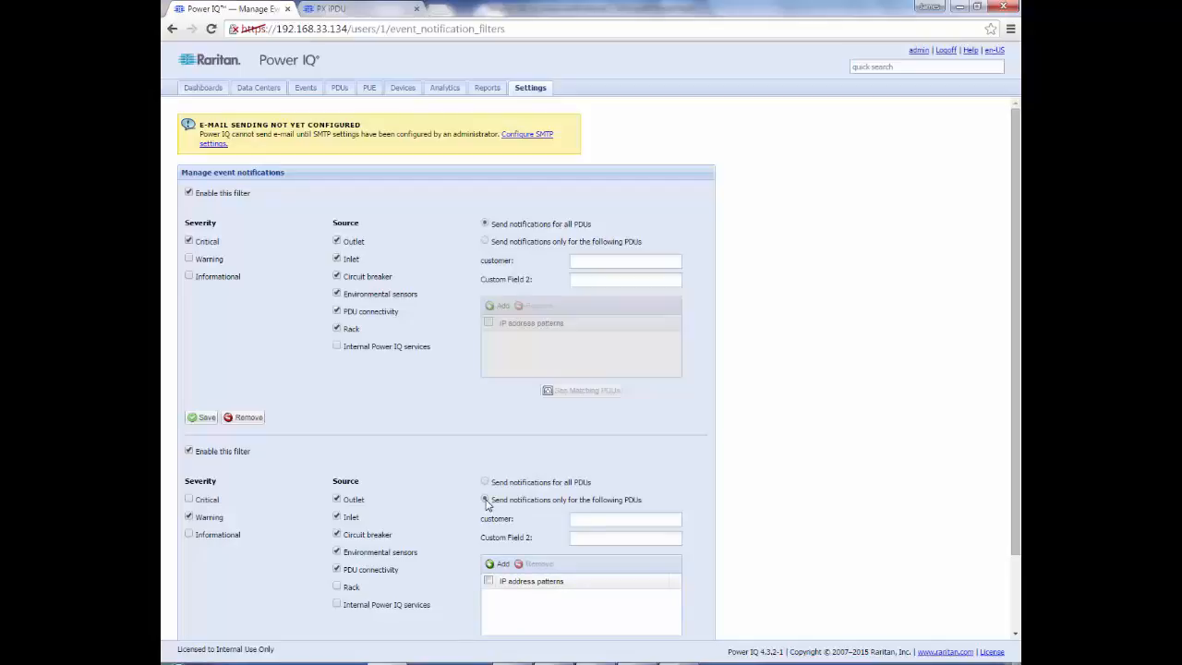
scroll(496, 506, "down", 2)
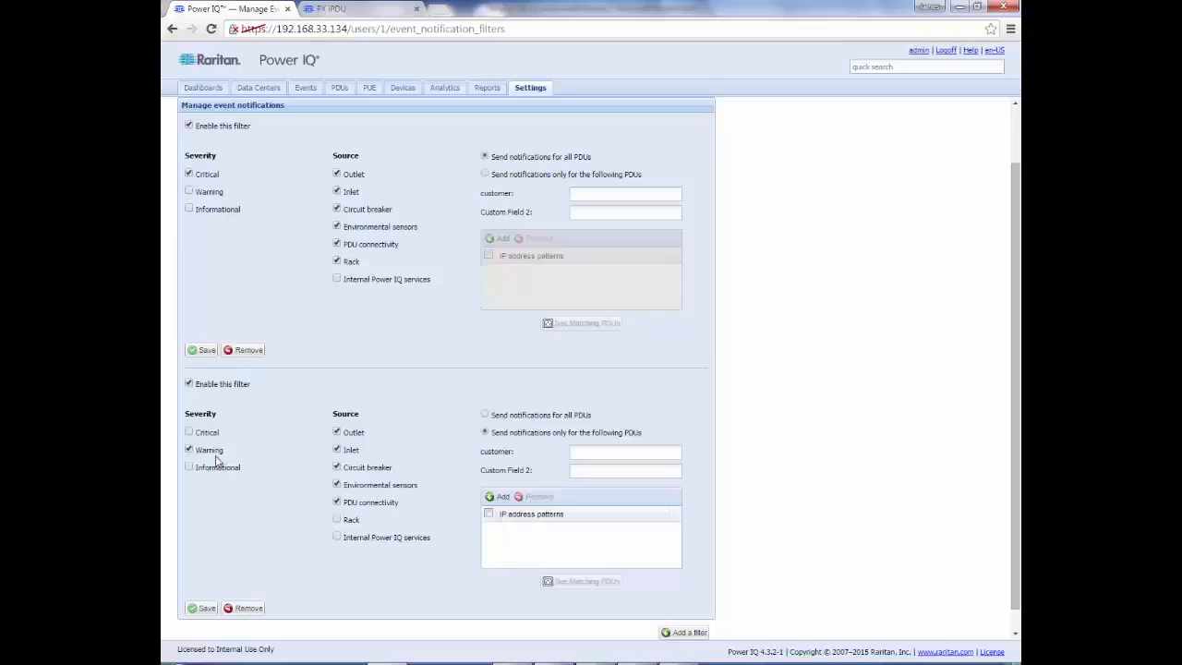
left_click(337, 520)
Step: View the empty SMTP server settings, then open the admin account's user information page
left_click(530, 95)
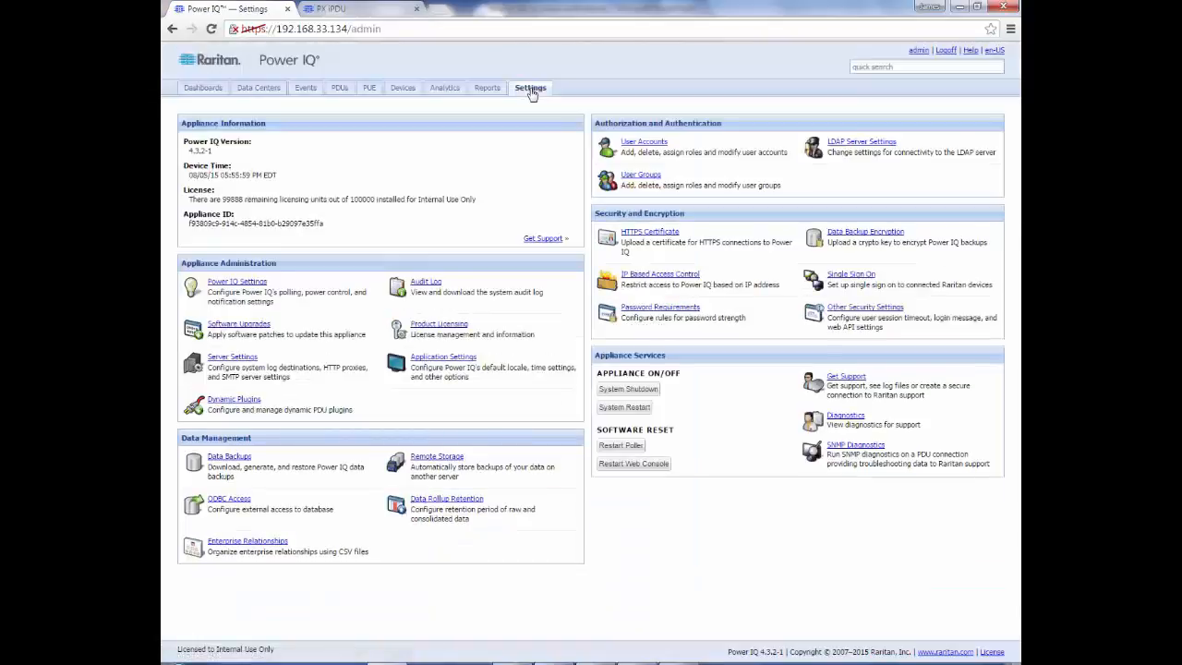
left_click(236, 364)
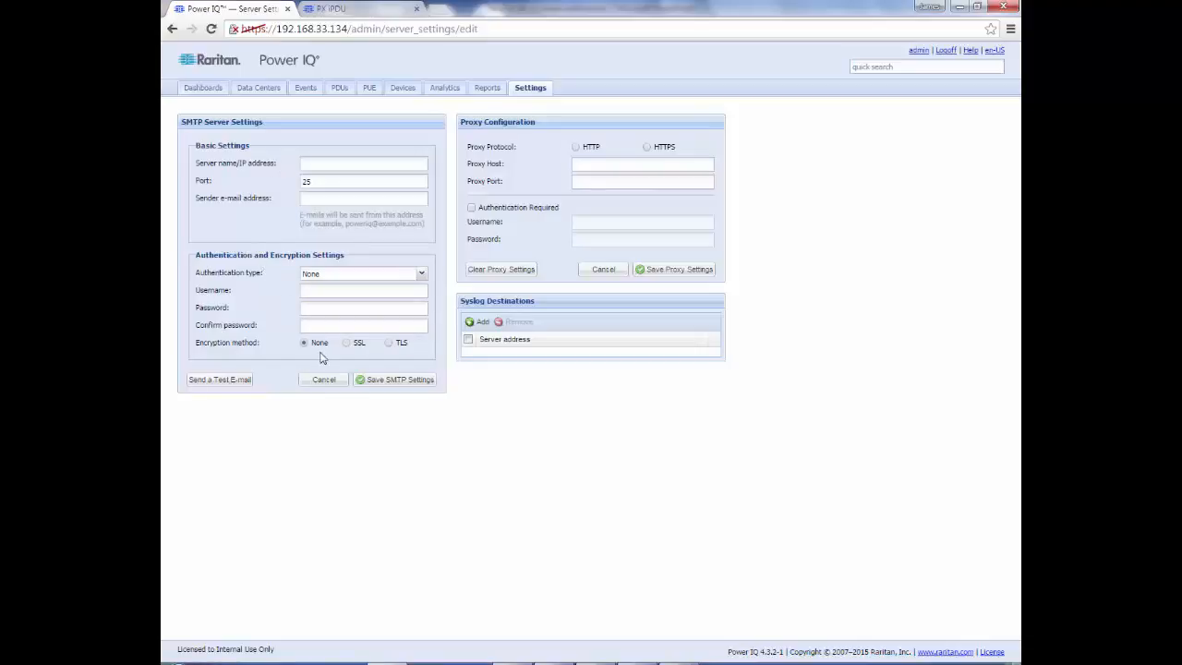
left_click(920, 53)
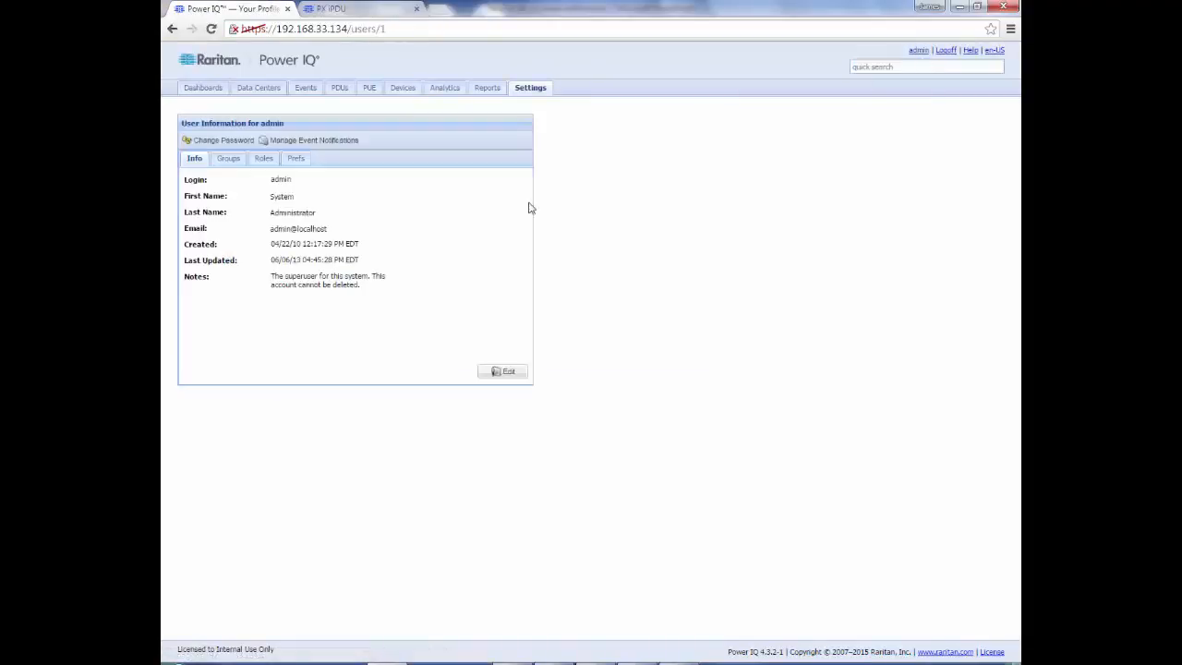